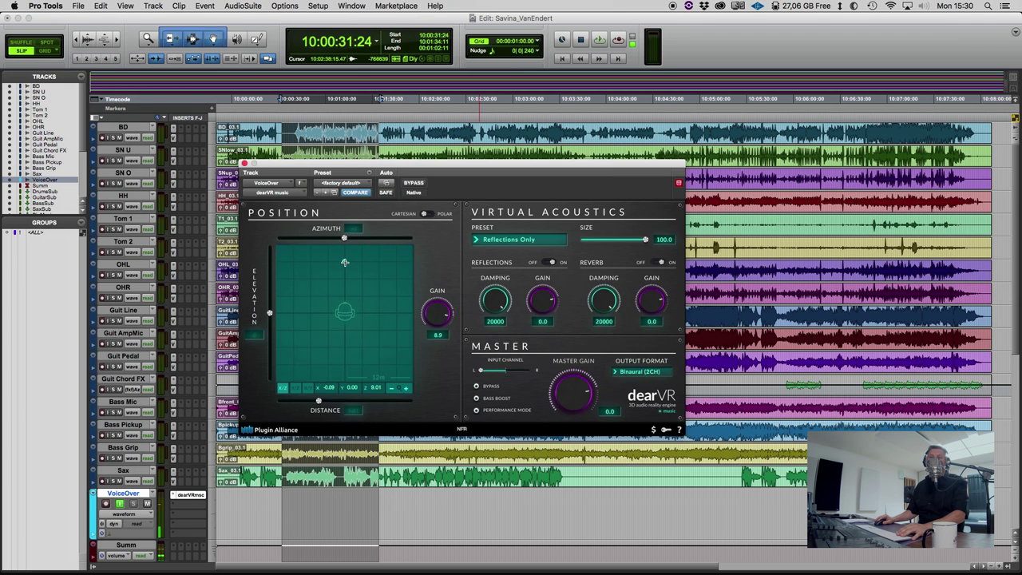
- Move the VoiceOver source to a new spot in the dearVR Position pad
mouse_move(345, 262)
mouse_down()
mouse_move(305, 287)
mouse_move(293, 314)
mouse_move(331, 266)
mouse_move(354, 262)
mouse_move(381, 278)
mouse_move(394, 314)
mouse_move(382, 300)
mouse_move(345, 297)
mouse_move(345, 254)
mouse_up()
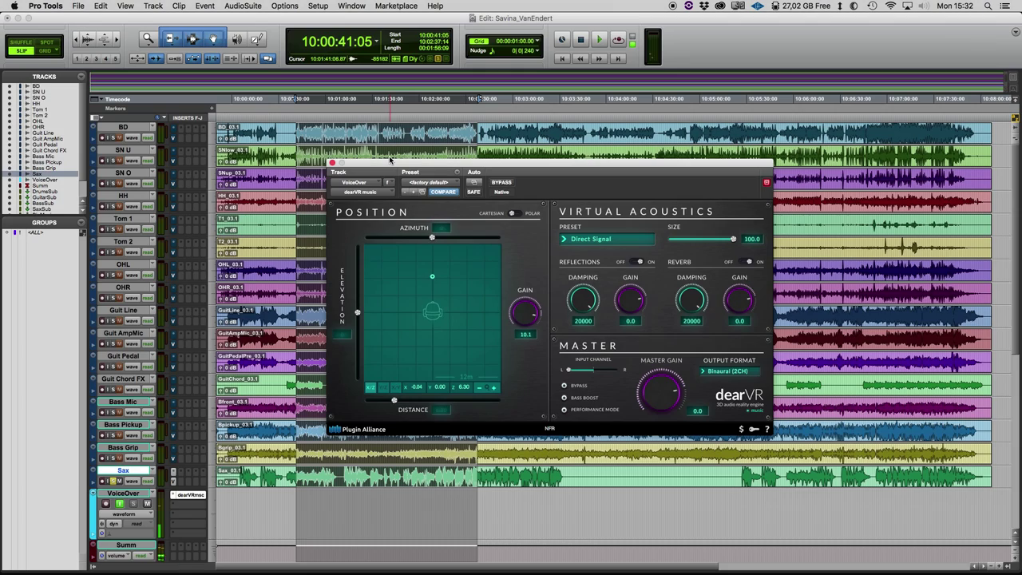
- Close the VoiceOver dearVR window and open the Sax track's dearVR plugin
click(332, 164)
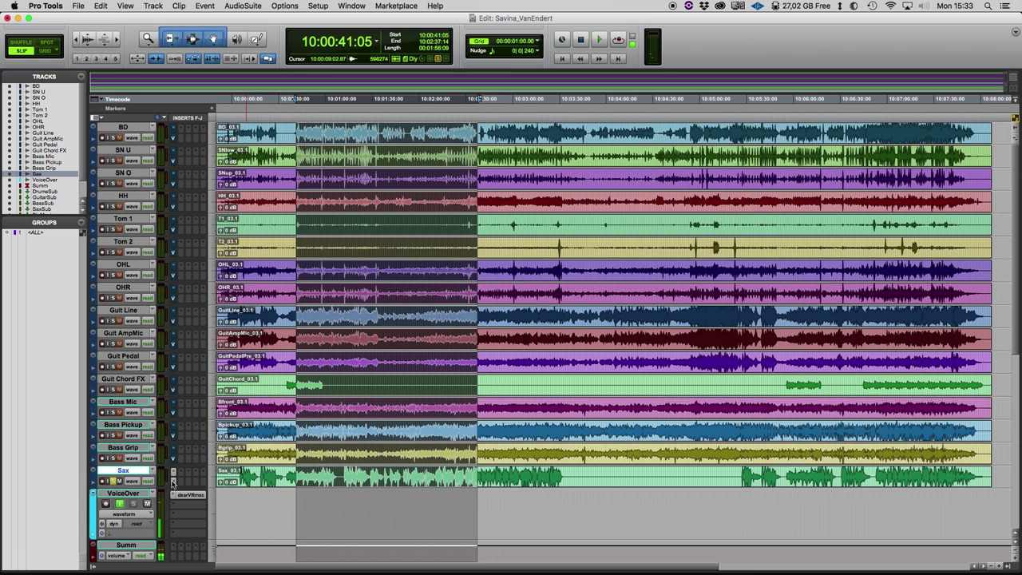
click(174, 481)
drag(450, 169, 443, 150)
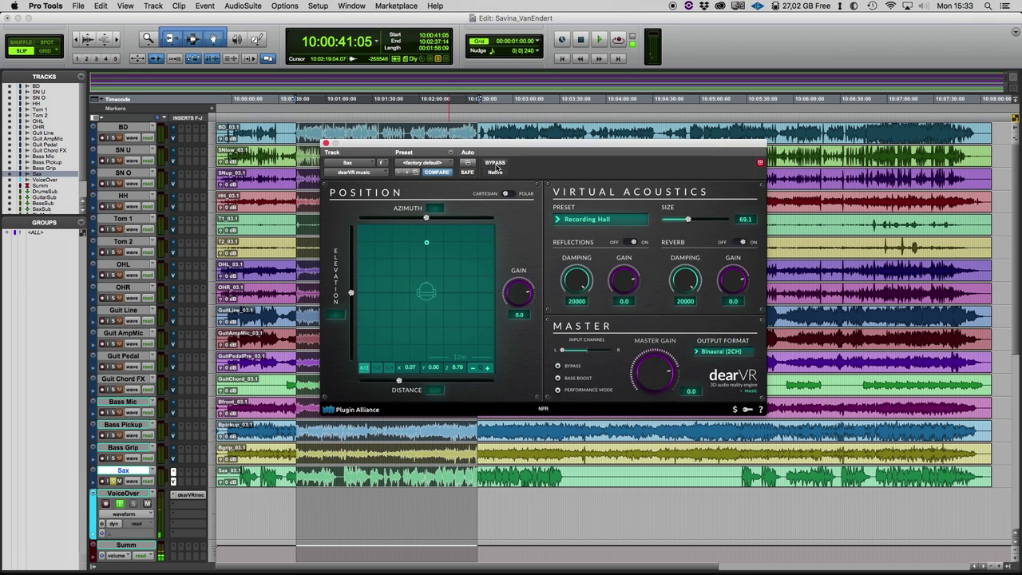
drag(499, 143, 533, 153)
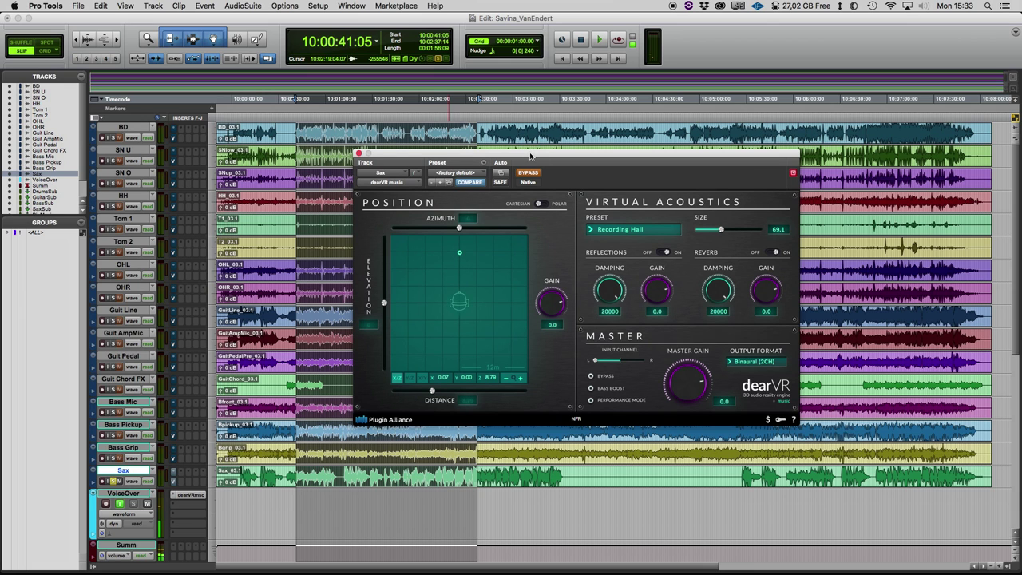
- Start playback to audition the sax in the Recording Hall preset at size 69.1
key(space)
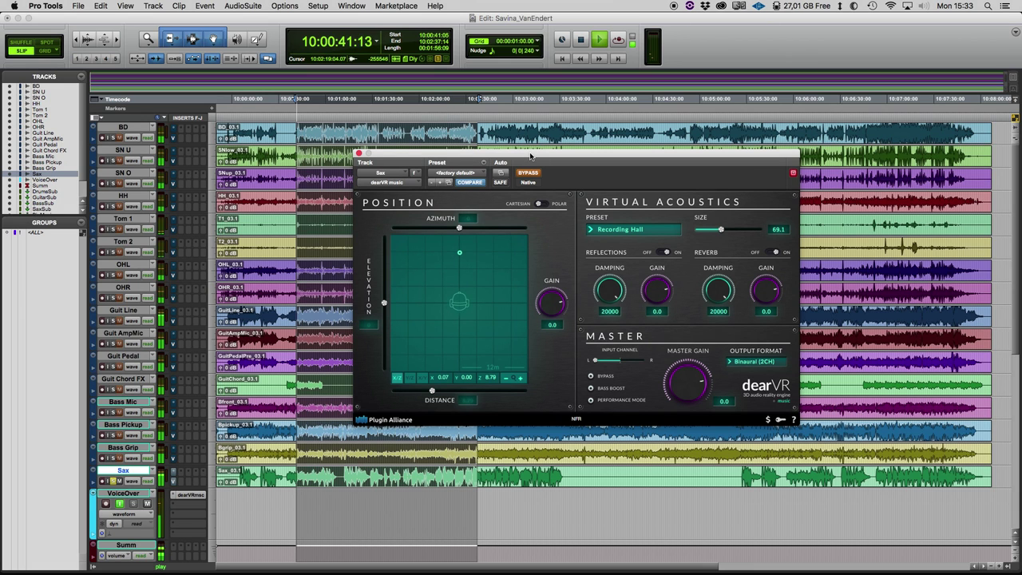
drag(382, 149, 403, 164)
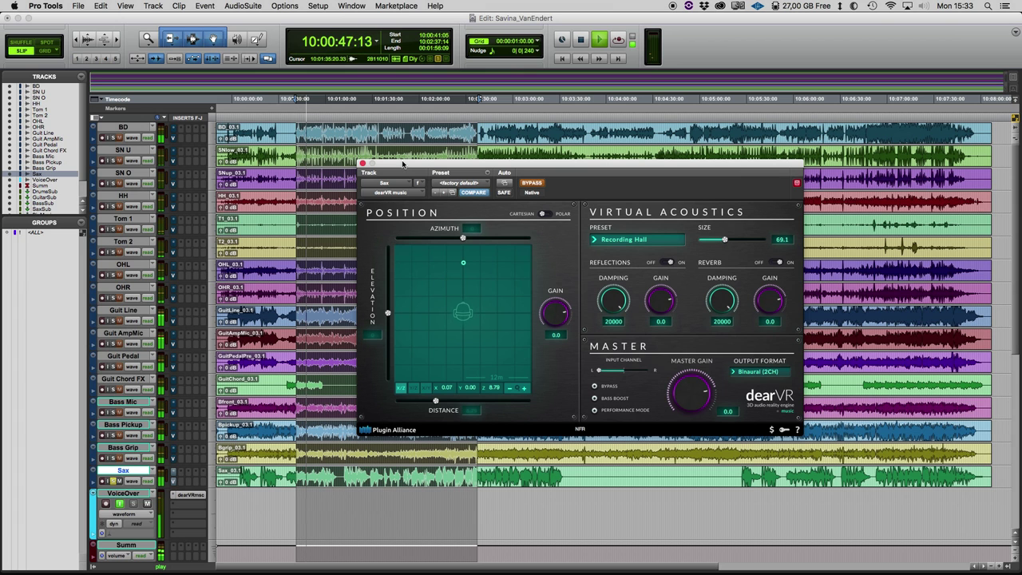
drag(399, 160, 335, 135)
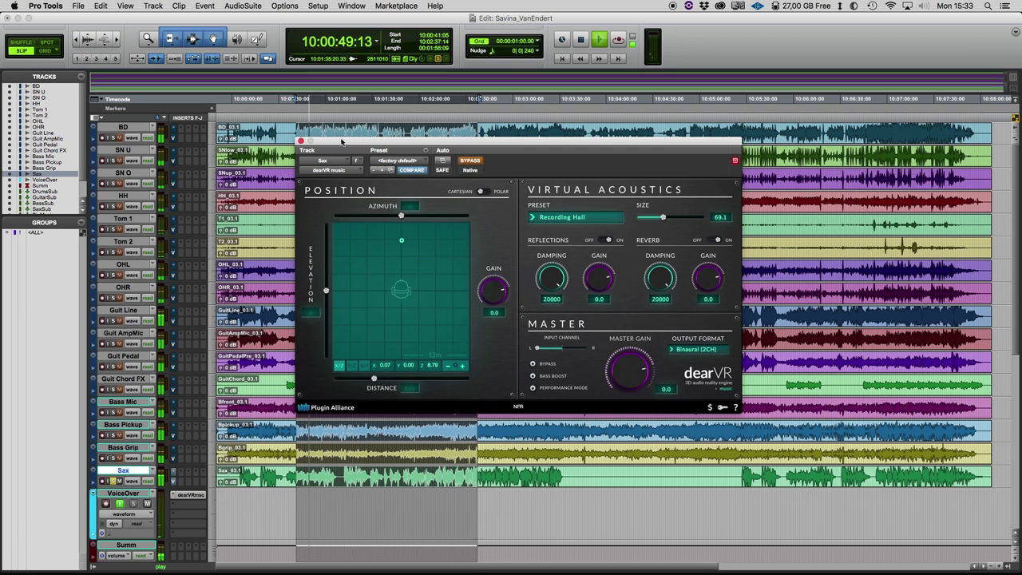
- Turn off BYPASS, set room size to 100.0, and move the sax source right to x 5.90, z 8.78
click(472, 164)
drag(477, 142, 478, 158)
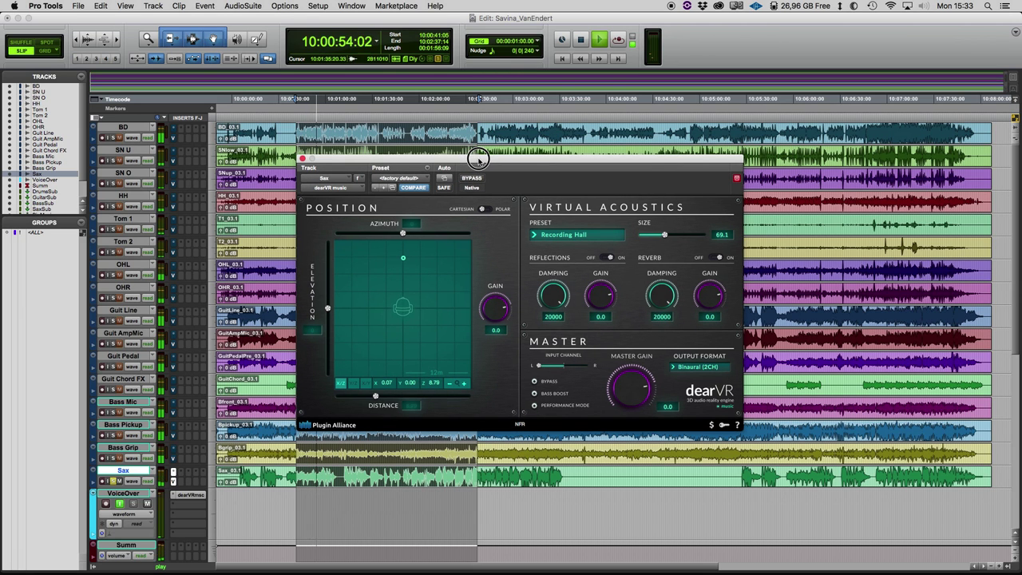
drag(665, 239, 706, 238)
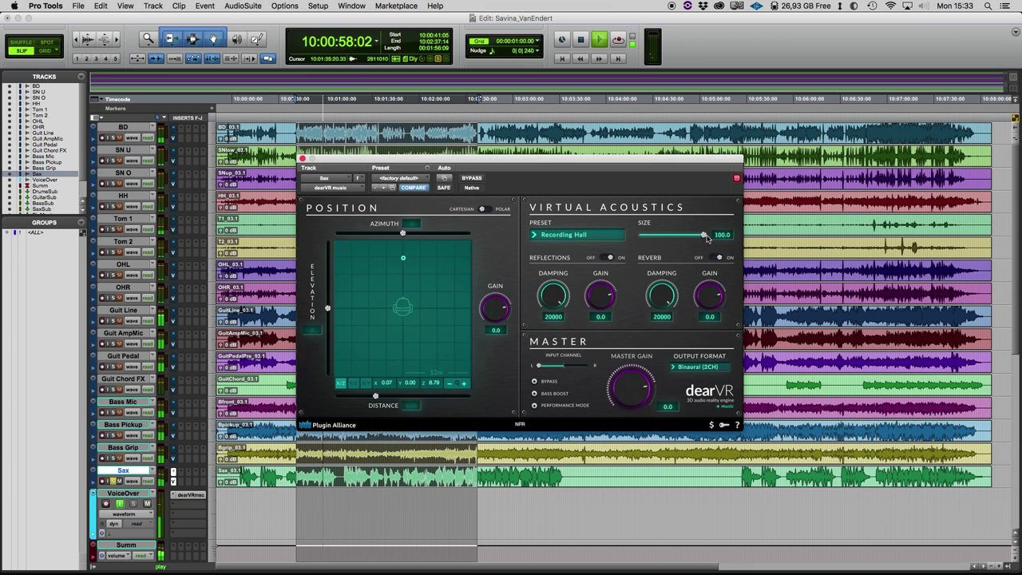
drag(641, 165, 639, 169)
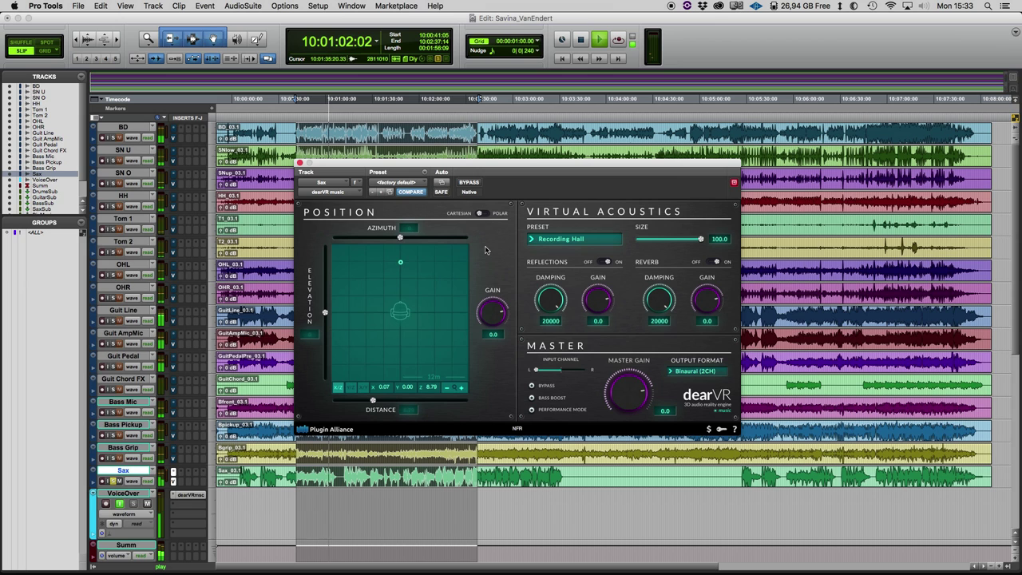
drag(400, 263, 435, 265)
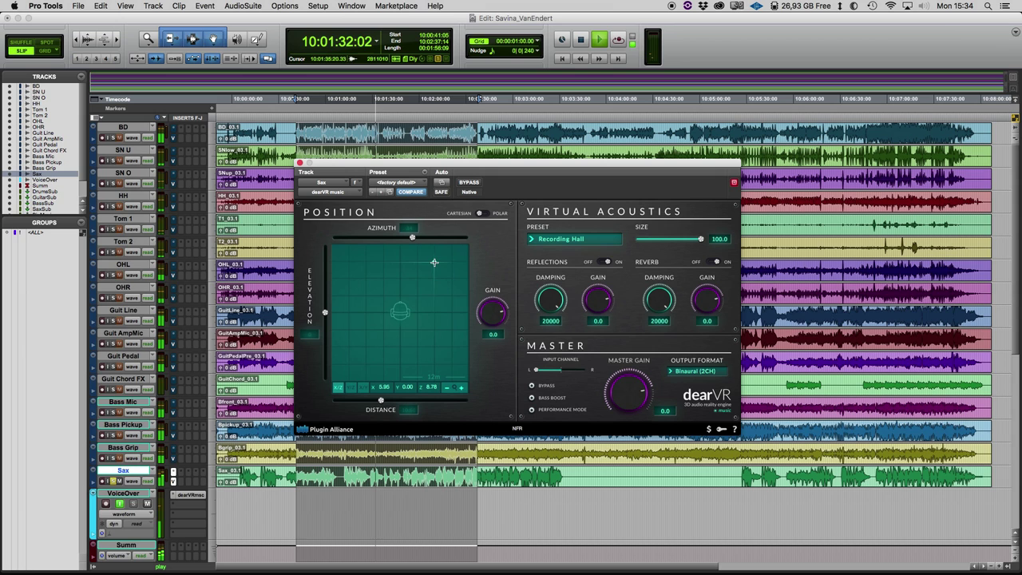
- Switch the sax to Reflections Only and bring its source closer to x 2.84, z 5.54
click(567, 240)
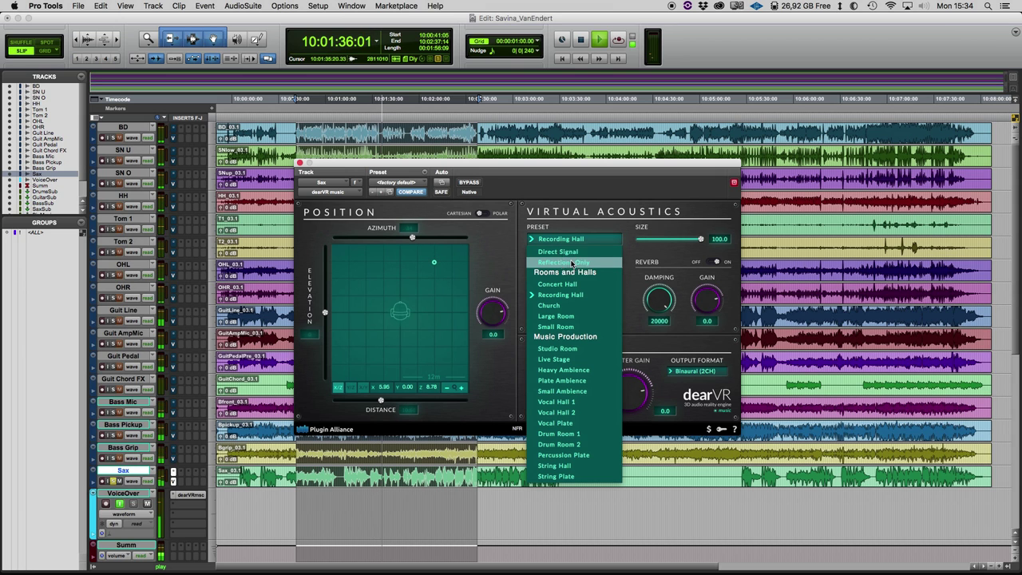
click(570, 262)
drag(435, 264, 416, 281)
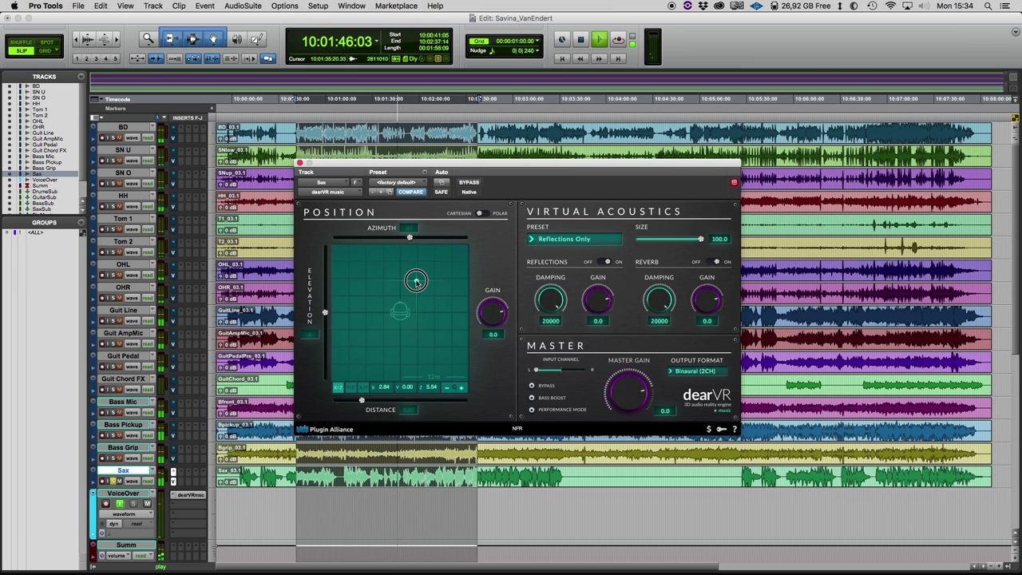
- Return the sax to the Recording Hall room preset
click(566, 240)
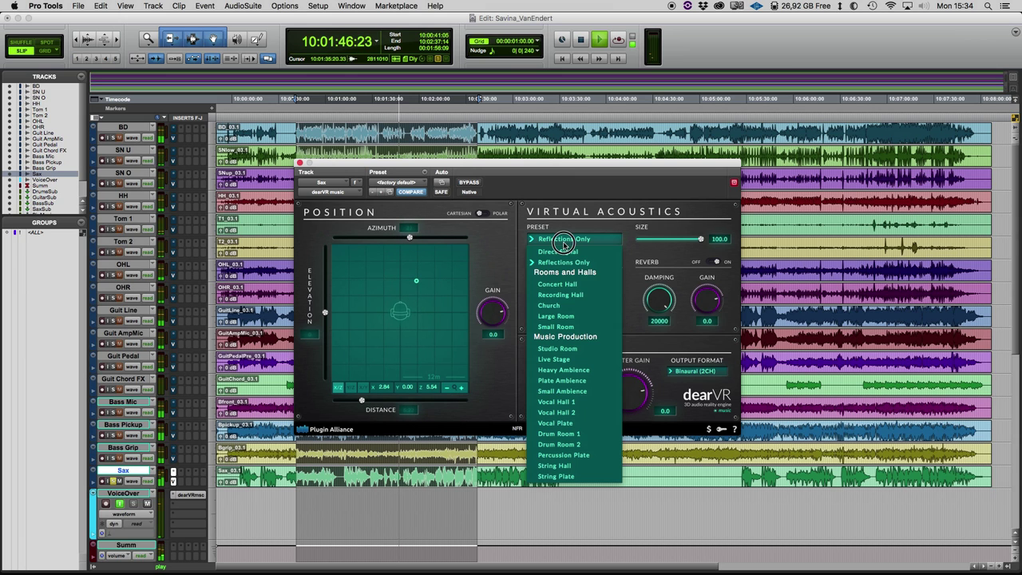
click(565, 296)
drag(546, 170, 519, 125)
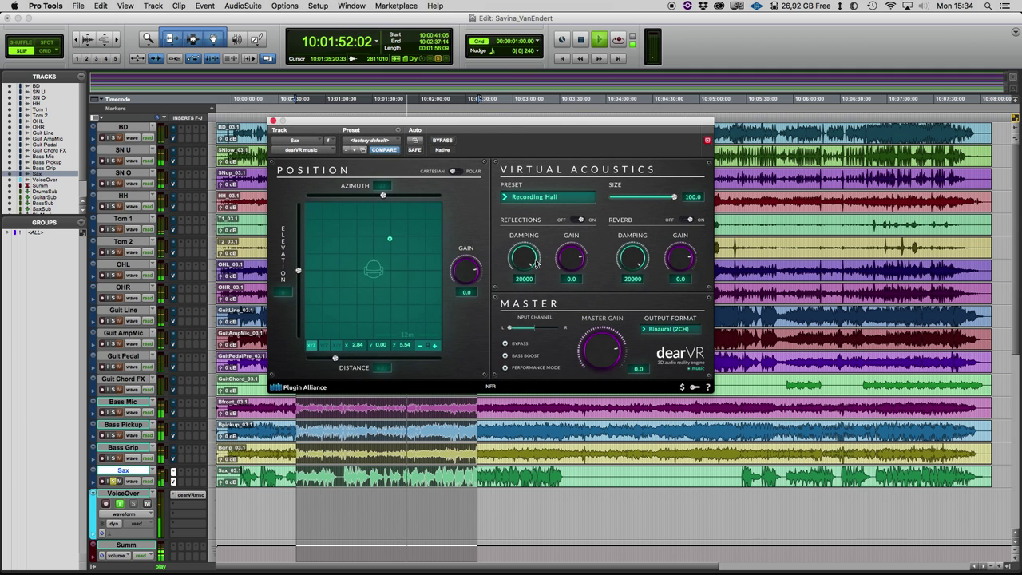
- Set sax room size to 72.1 and lower reflections and reverb damping to 4108 and 3495
drag(675, 198, 639, 201)
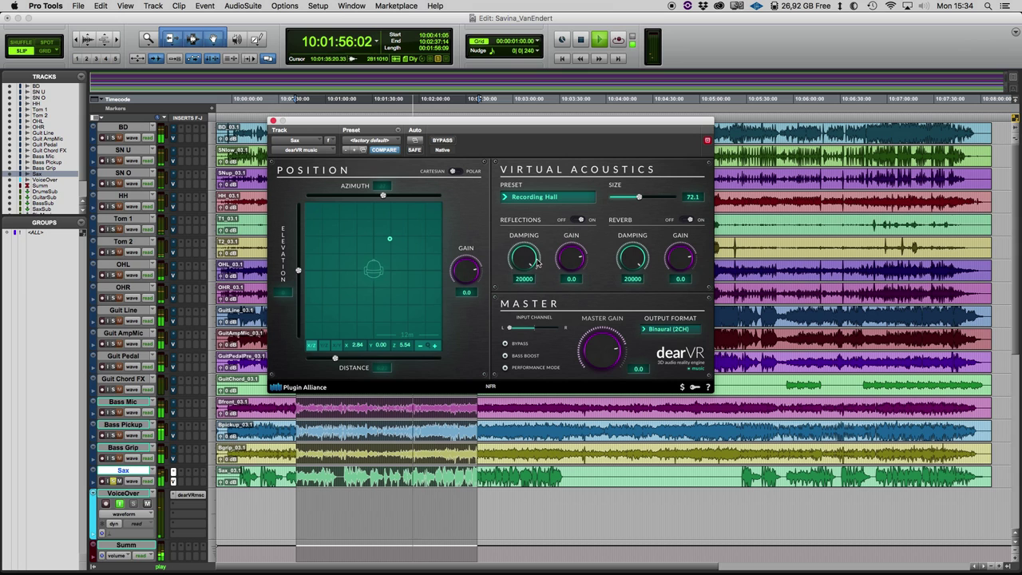
drag(537, 263, 529, 323)
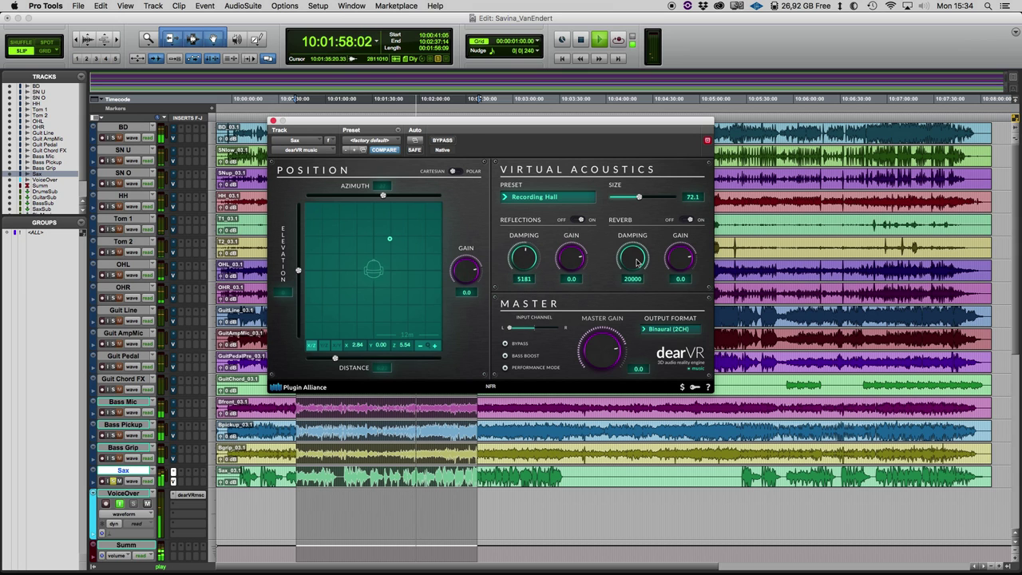
drag(637, 262, 631, 313)
drag(524, 257, 523, 272)
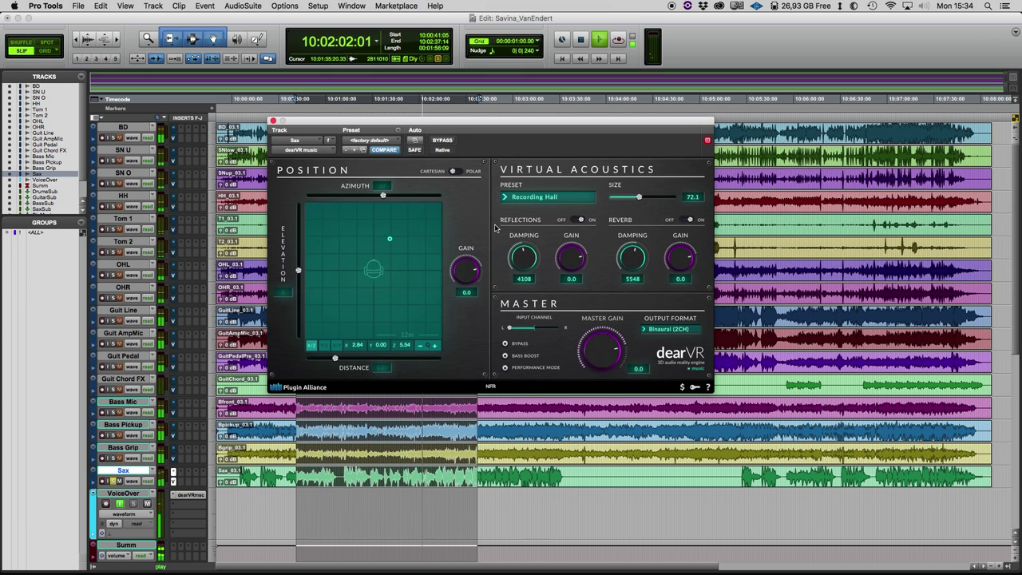
mouse_move(636, 262)
mouse_down()
mouse_move(636, 271)
mouse_move(625, 265)
mouse_up()
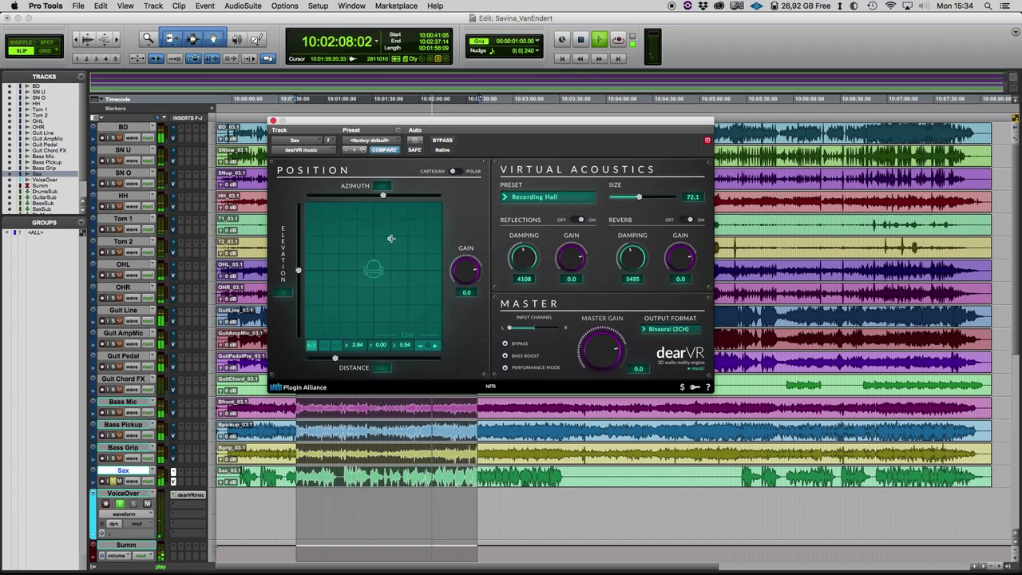
drag(389, 239, 392, 236)
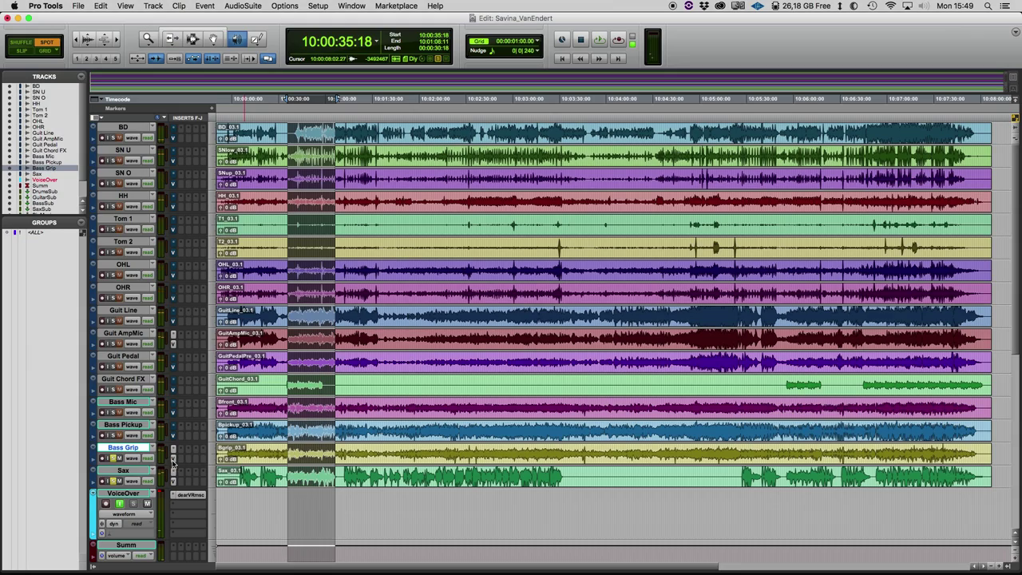
- During playback, open Bass Grip's dearVR and move its source to front-centre at x -1.15, z 5.00
key(space)
click(173, 461)
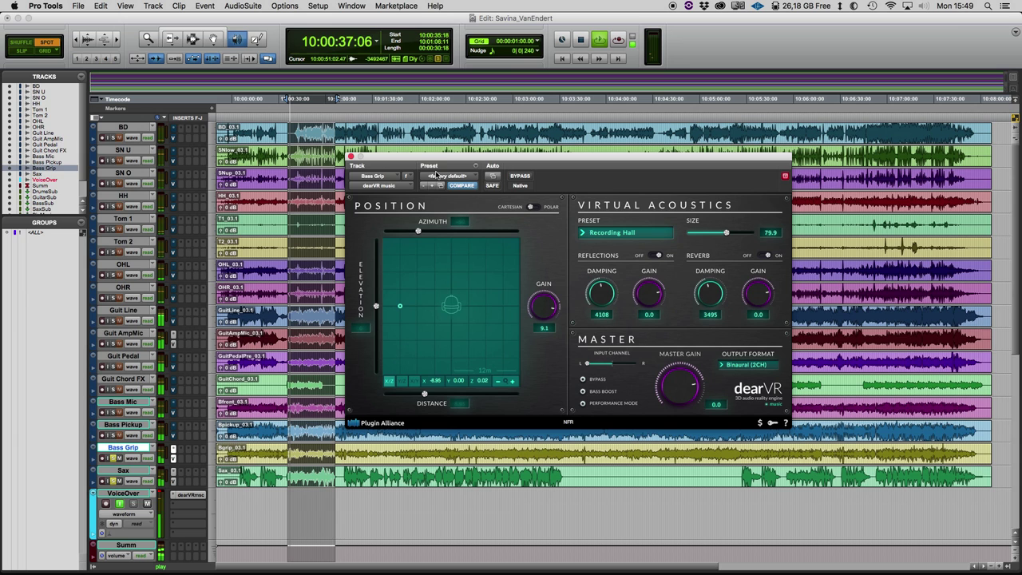
mouse_move(437, 156)
mouse_down()
mouse_move(435, 168)
mouse_move(432, 150)
mouse_move(444, 148)
mouse_up()
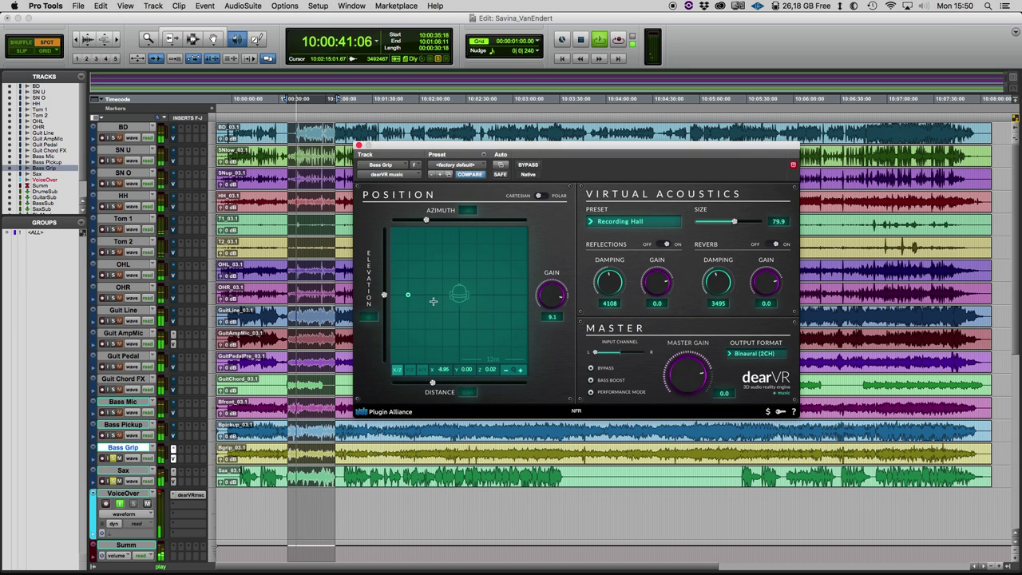
drag(407, 293, 453, 269)
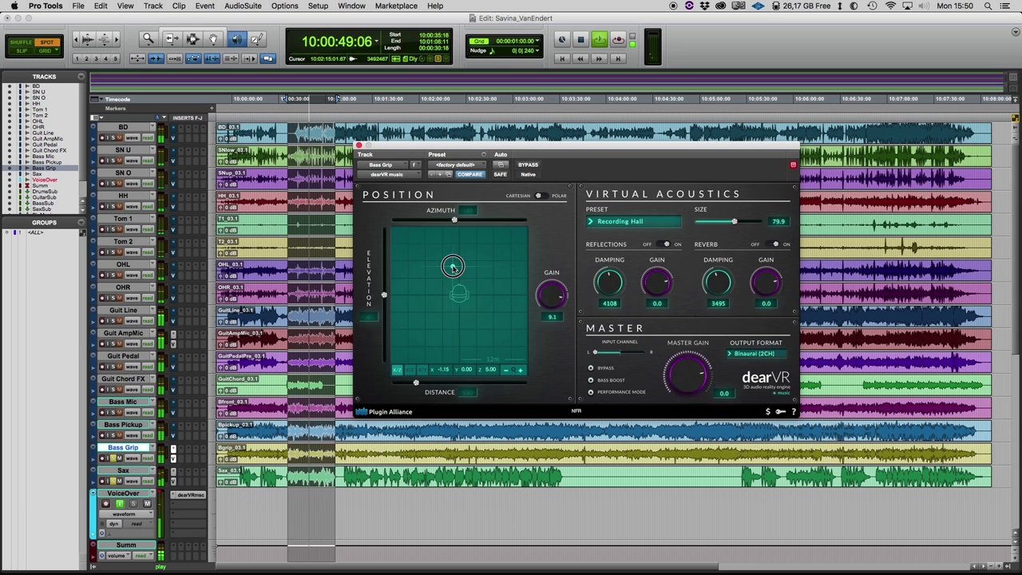
drag(453, 149, 444, 147)
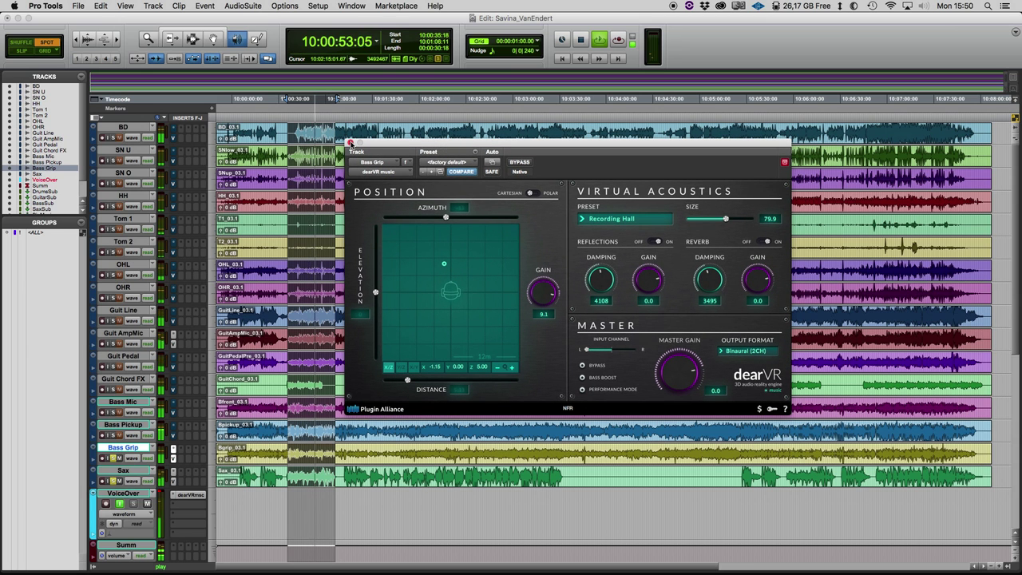
- Close the Bass Grip dearVR, solo Guit AmpMic, and open its dearVR plugin
click(350, 143)
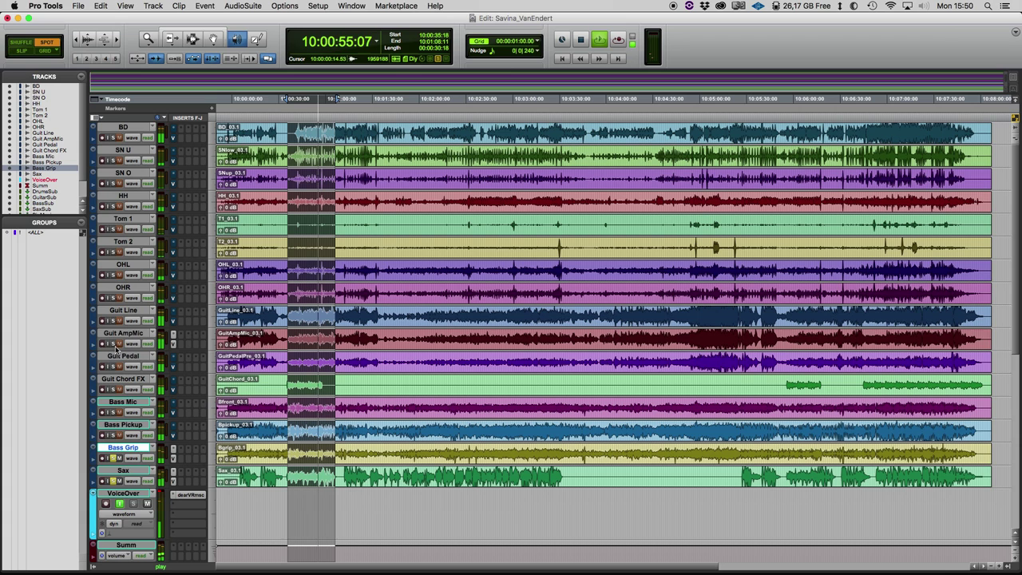
click(114, 343)
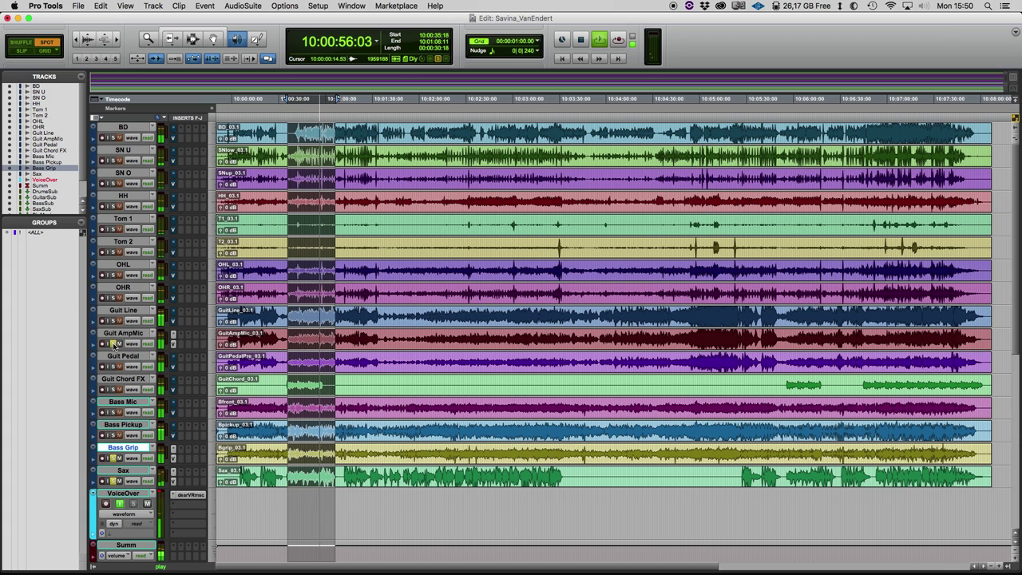
click(190, 334)
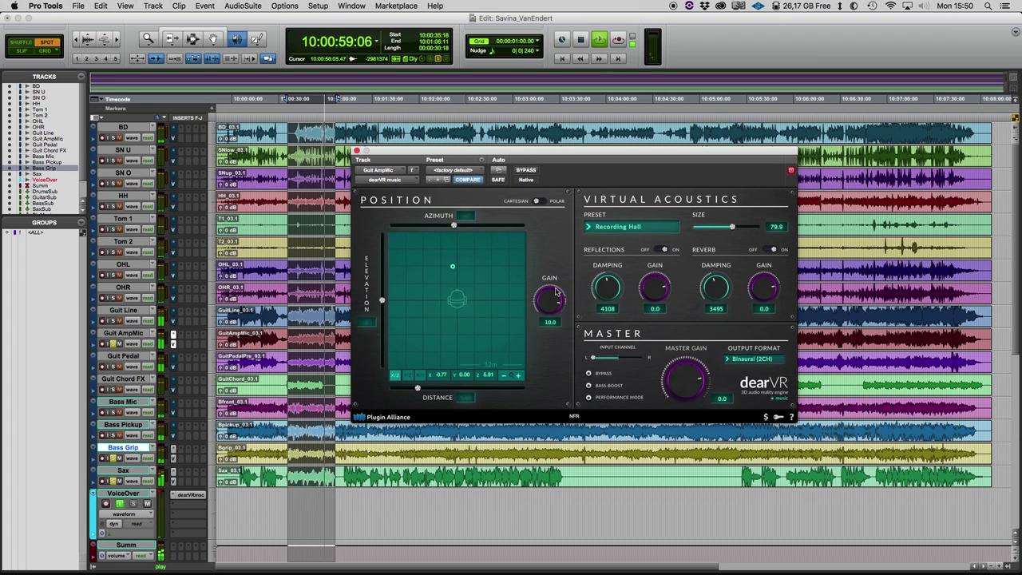
- Lower the guitar source gain to 8.8 and move the source closer toward centre
drag(550, 300, 551, 301)
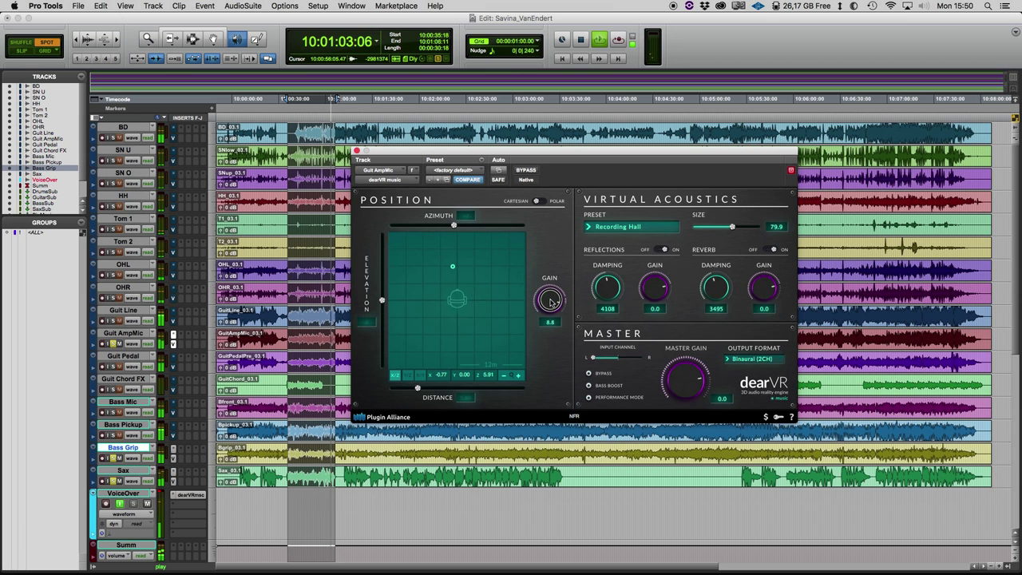
drag(454, 267, 456, 274)
drag(504, 152, 509, 149)
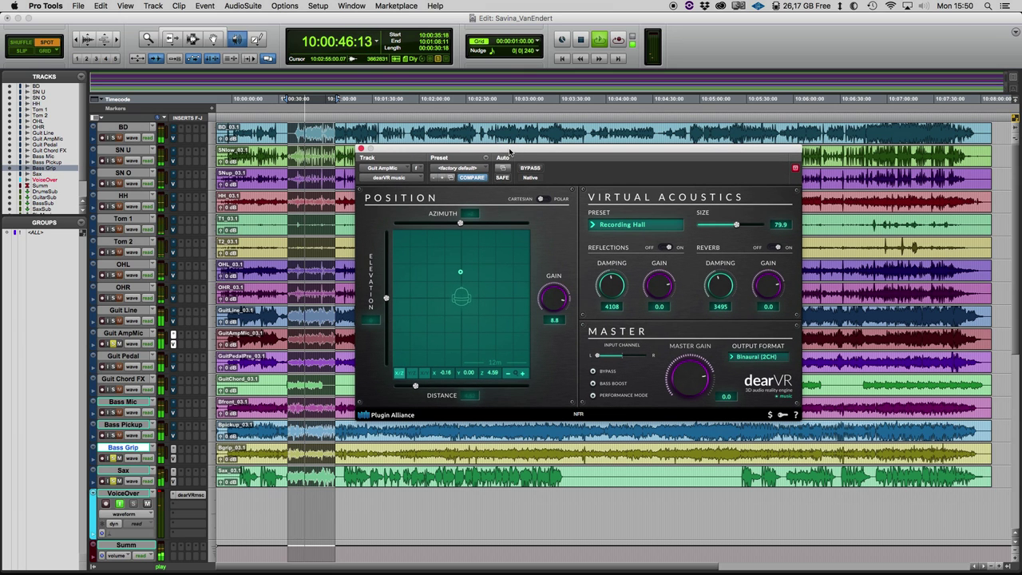
drag(458, 147, 463, 135)
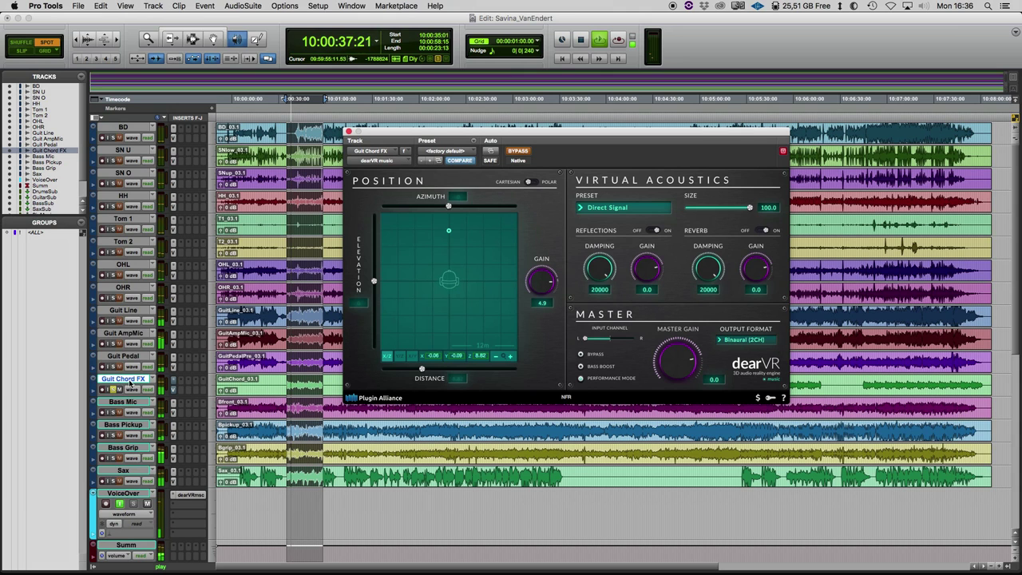
- Un-bypass Guit Chord FX's dearVR and choose the String Hall room preset
click(521, 152)
drag(524, 129, 517, 122)
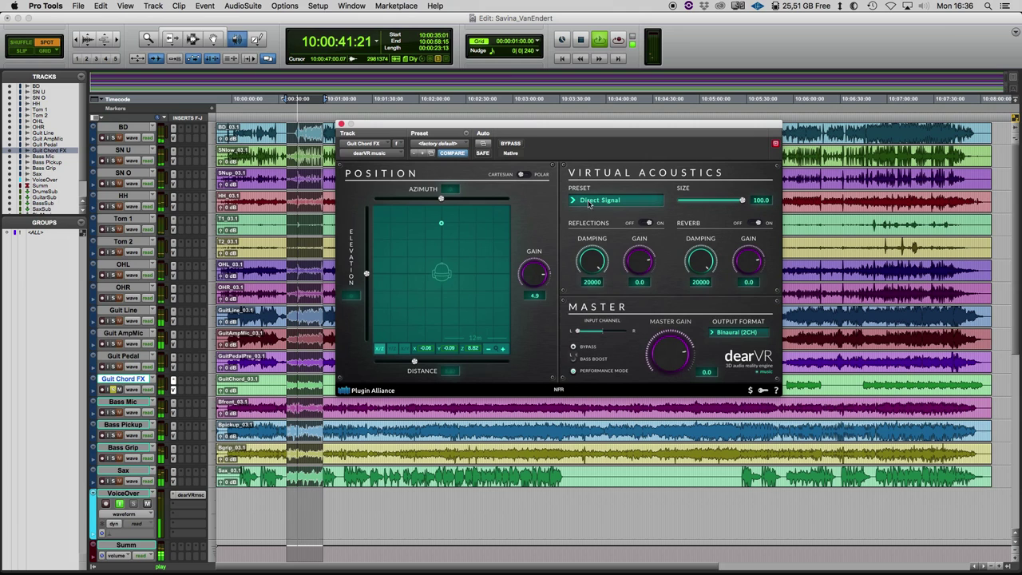
click(602, 203)
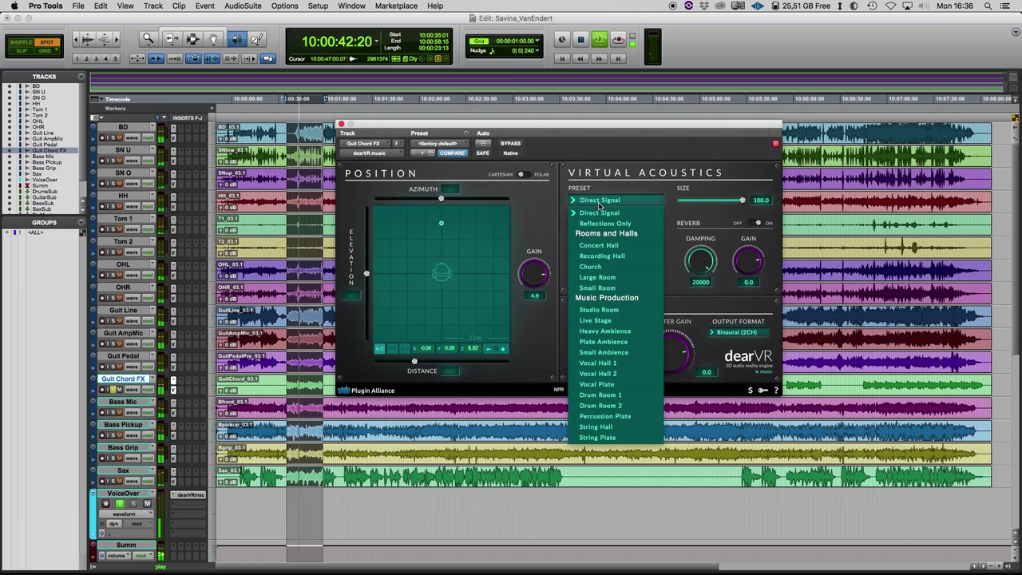
click(606, 427)
drag(545, 130, 543, 114)
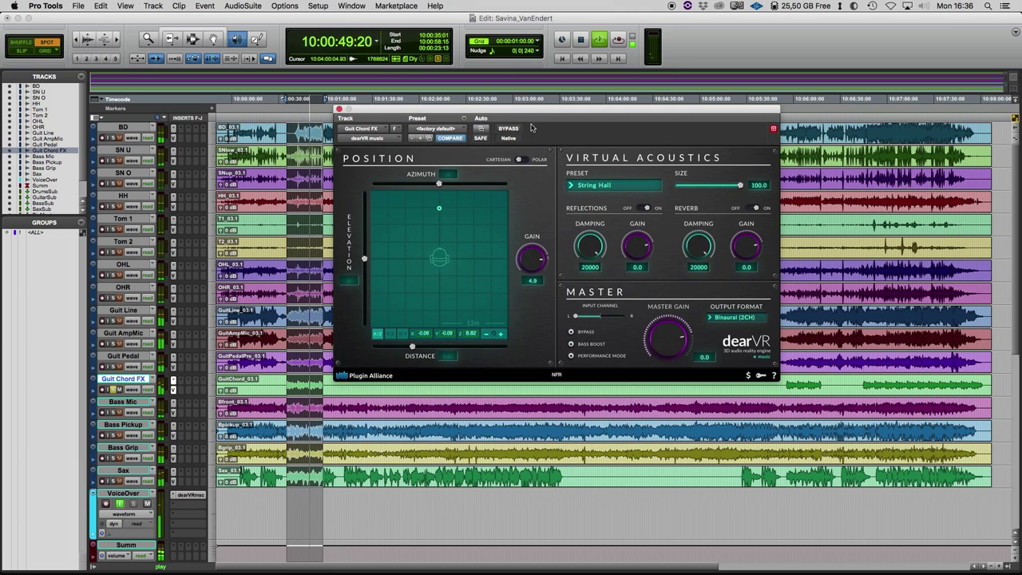
mouse_move(438, 208)
mouse_down()
mouse_move(417, 217)
mouse_move(391, 199)
mouse_move(479, 206)
mouse_move(482, 227)
mouse_move(436, 219)
mouse_move(439, 208)
mouse_up()
- Switch to Polar and set the source to azimuth -3, elevation -1, then unsolo Guit AmpMic
click(524, 160)
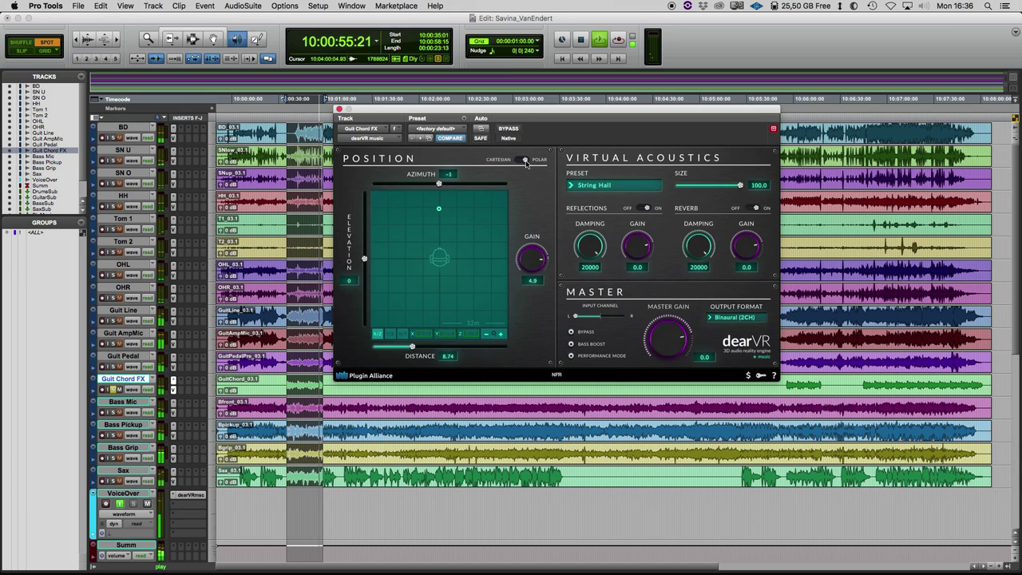
mouse_move(438, 184)
mouse_down()
mouse_move(369, 190)
mouse_move(477, 183)
mouse_move(400, 187)
mouse_move(438, 184)
mouse_up()
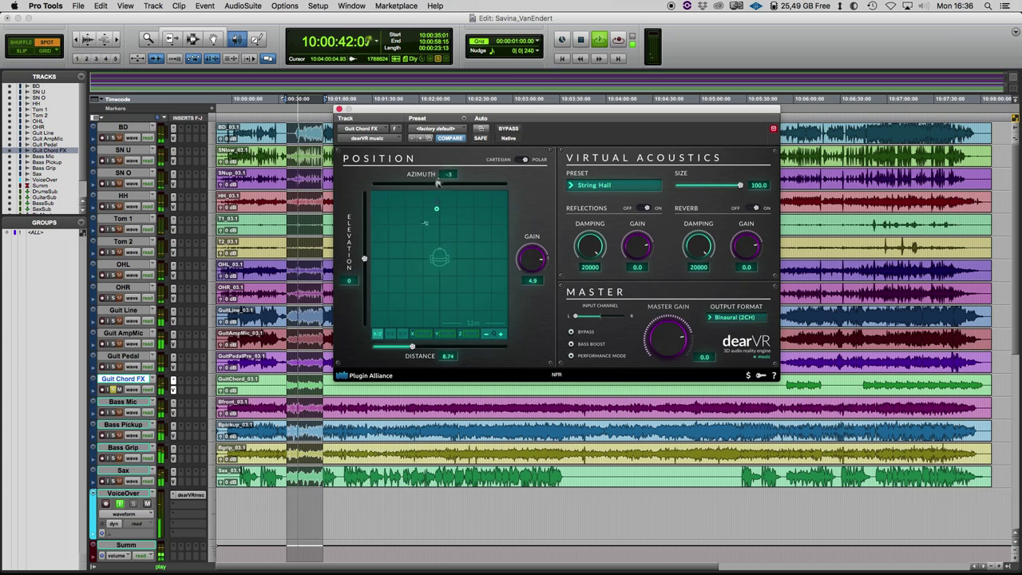
click(389, 333)
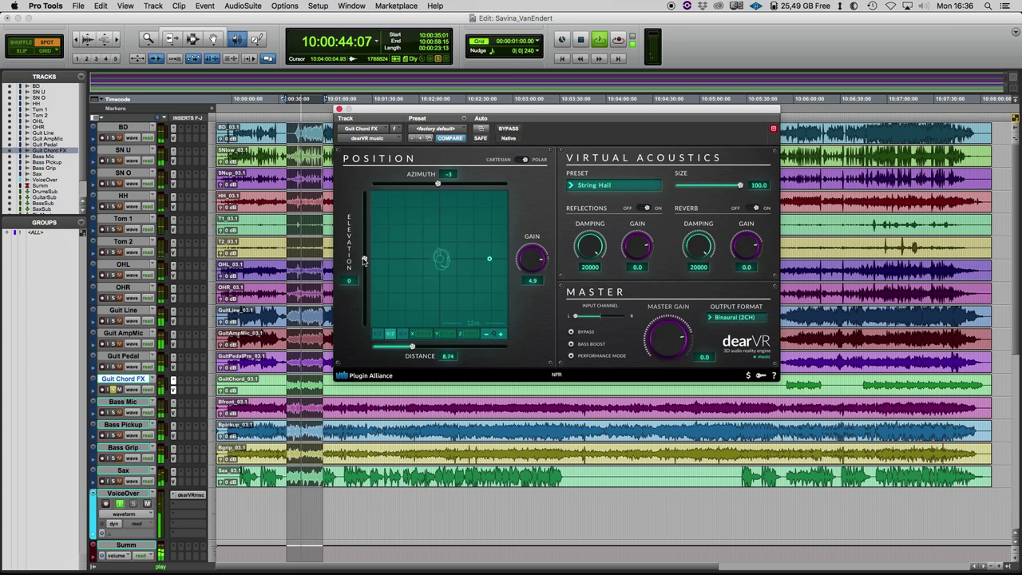
mouse_move(364, 259)
mouse_down()
mouse_move(362, 192)
mouse_move(372, 260)
mouse_up()
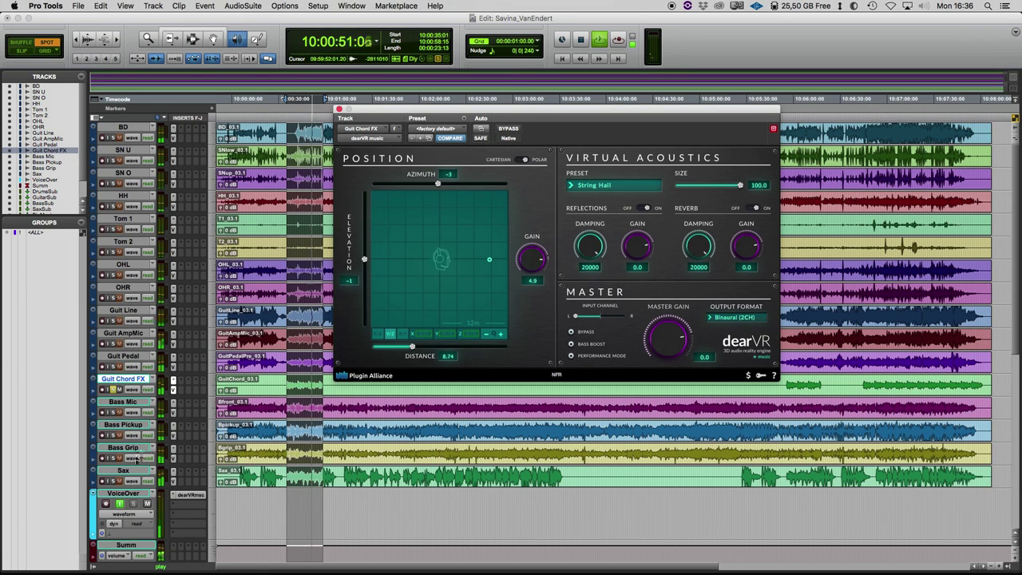
click(117, 487)
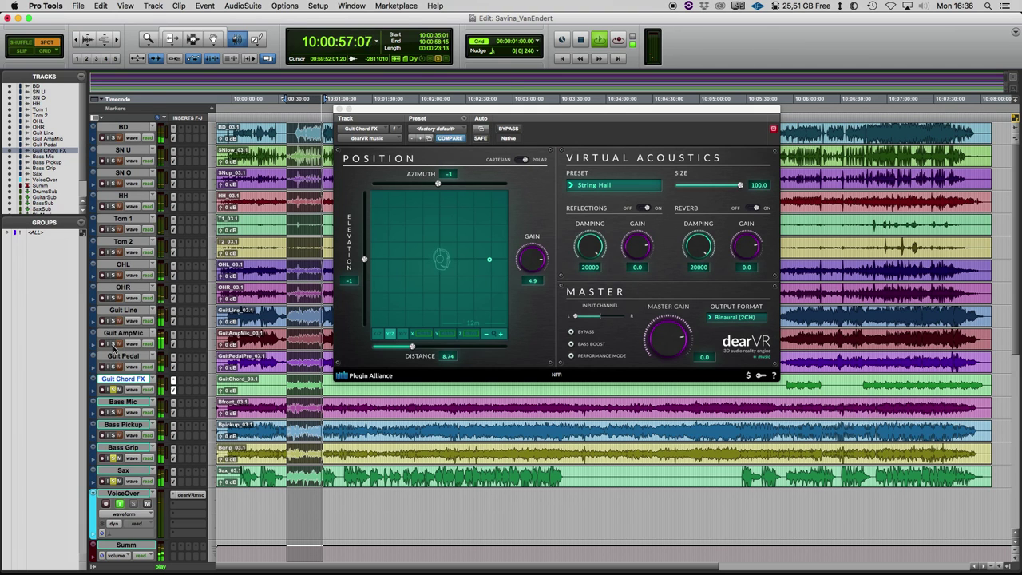
click(112, 345)
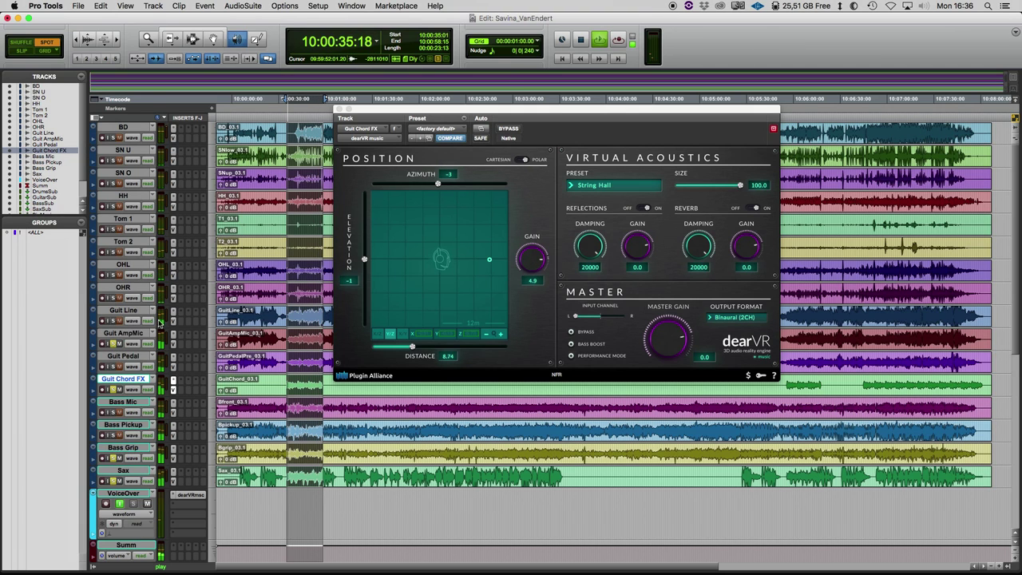
- Return to the X/Z view and sweep the Guit Chord FX source to azimuth -90 while recording automation
click(378, 334)
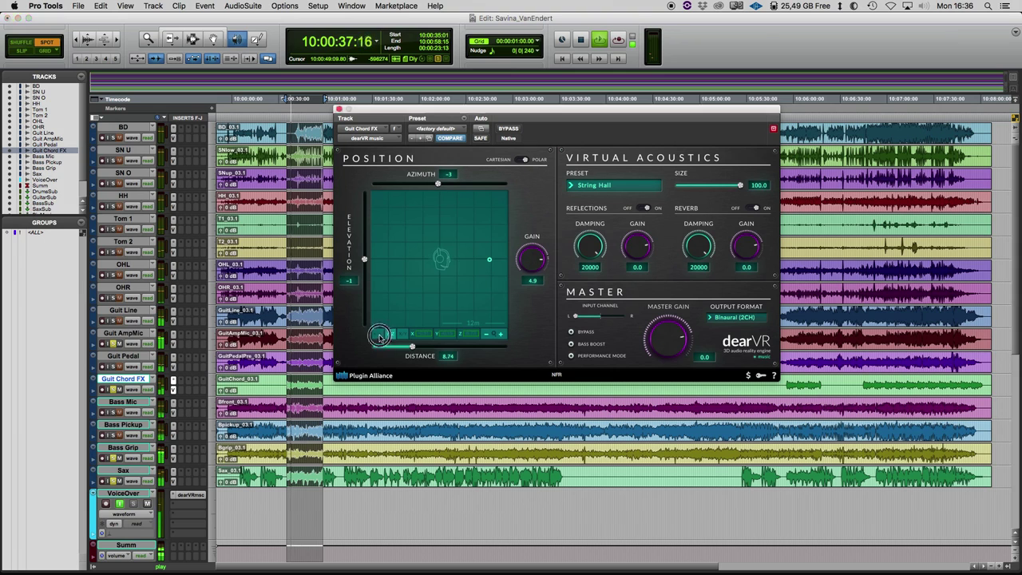
drag(432, 185, 476, 180)
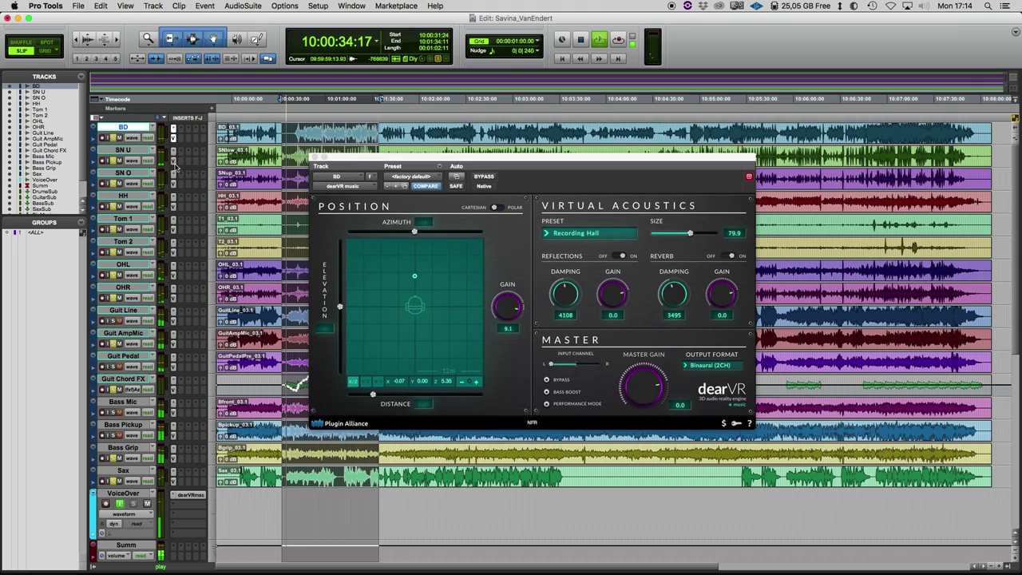
- Review the Tom 2 and OHR drum tracks' dearVR settings, then close the plugin window
click(174, 231)
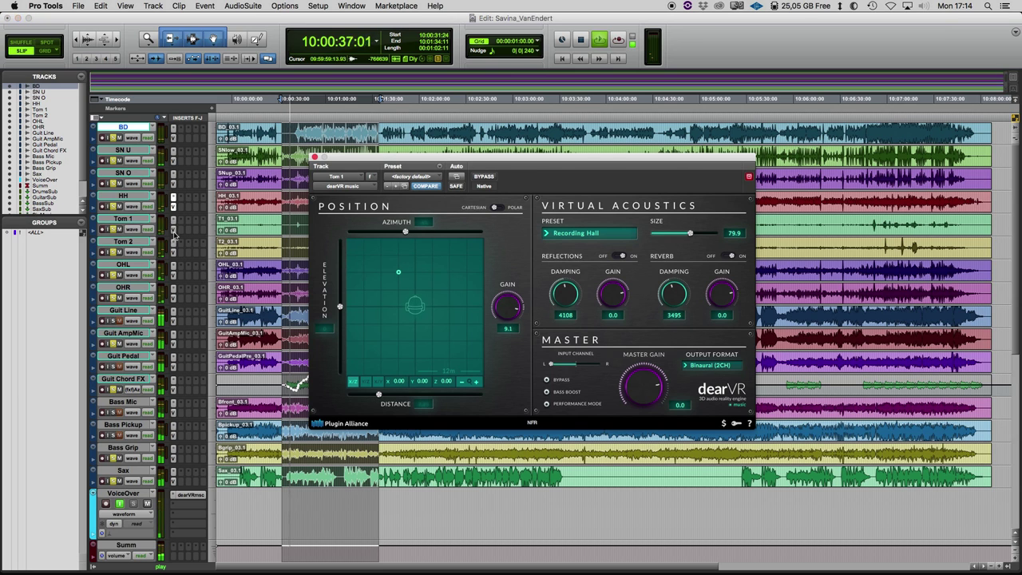
click(174, 288)
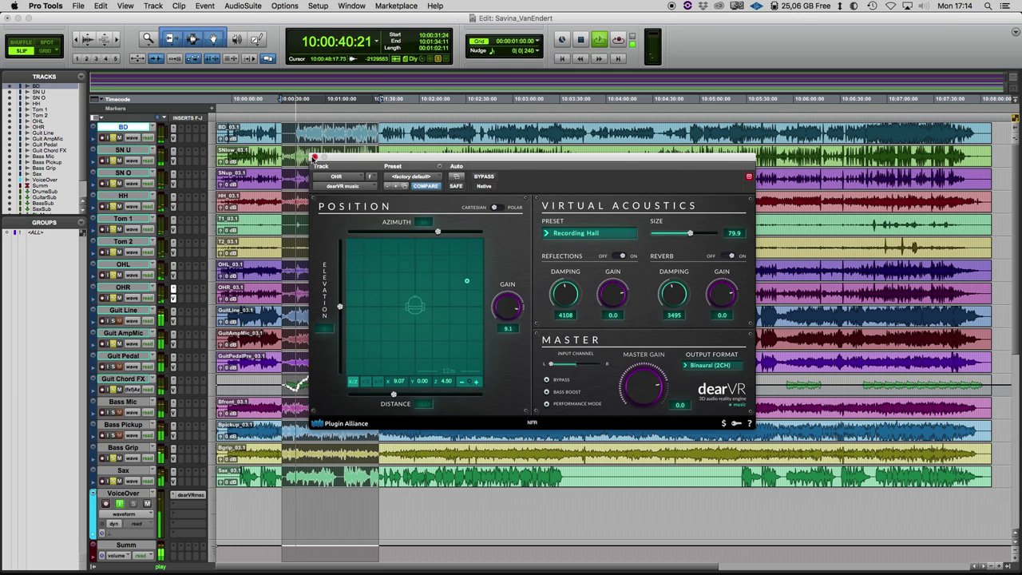
click(313, 157)
- Place the Sax track's dearVR sound source at X 2.90, Z 3.53
click(126, 471)
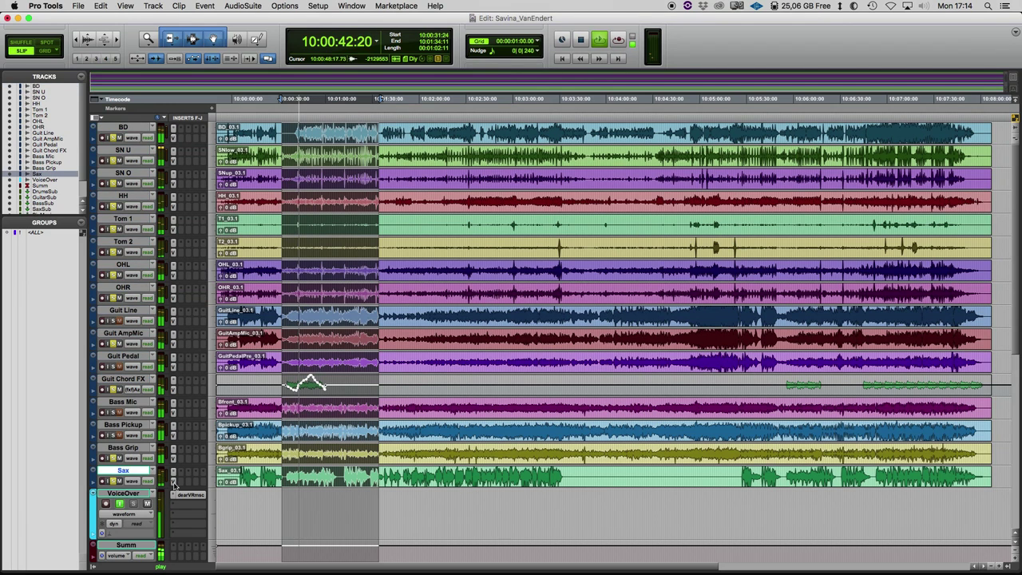
click(173, 471)
drag(431, 159, 429, 147)
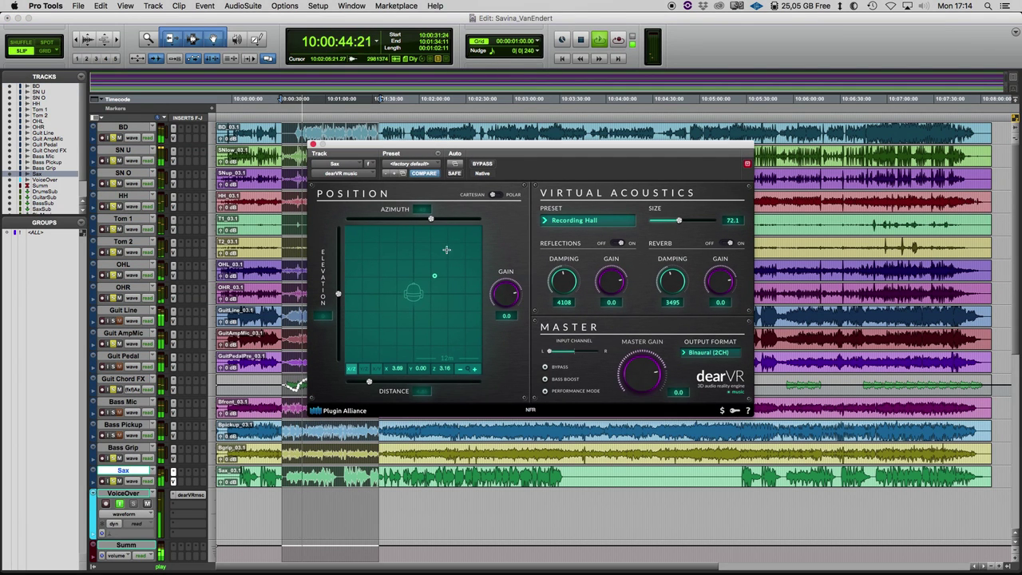
mouse_move(435, 278)
mouse_down()
mouse_move(391, 276)
mouse_move(418, 265)
mouse_move(430, 275)
mouse_up()
drag(490, 150, 443, 138)
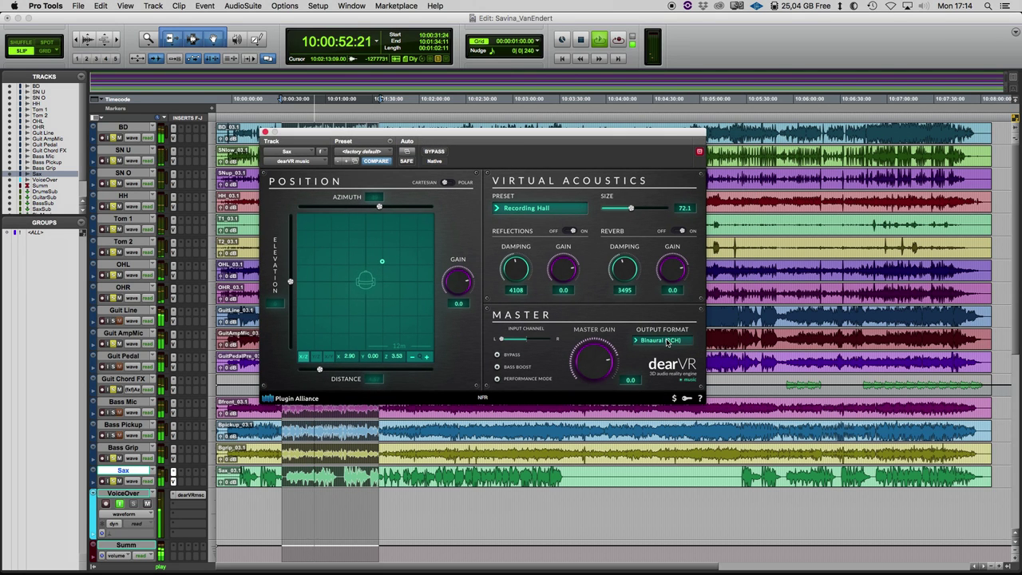
click(667, 341)
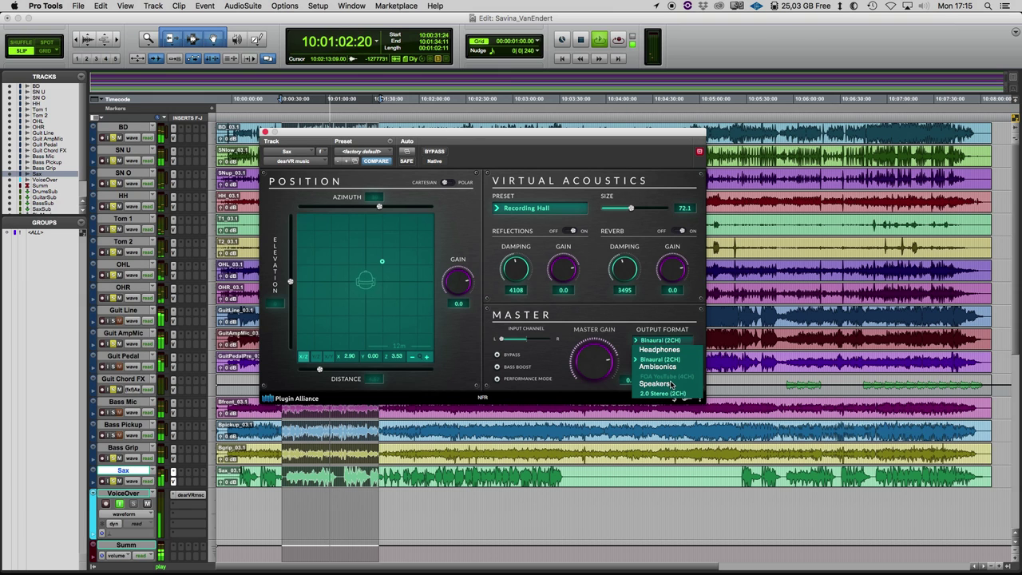
click(634, 317)
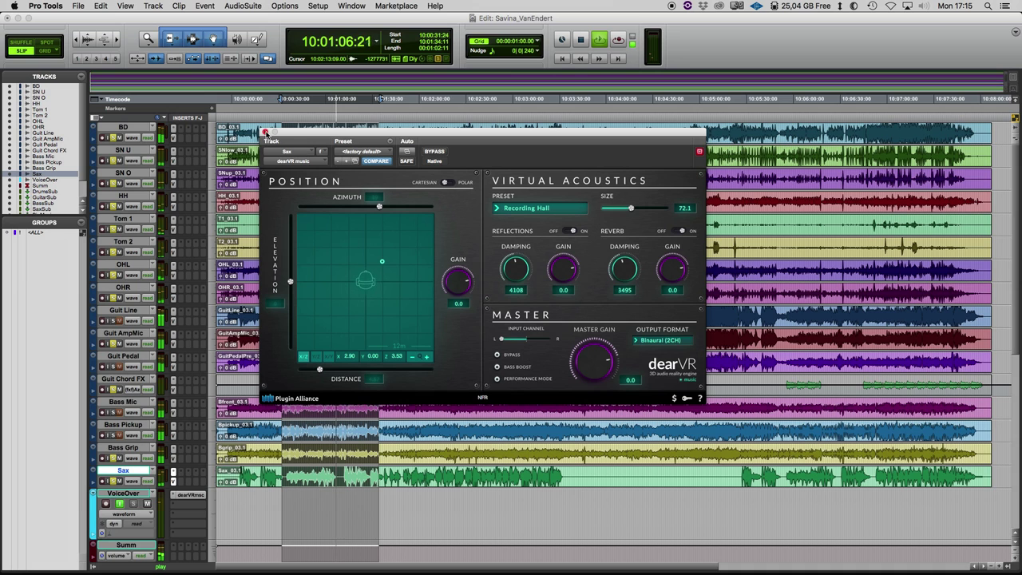